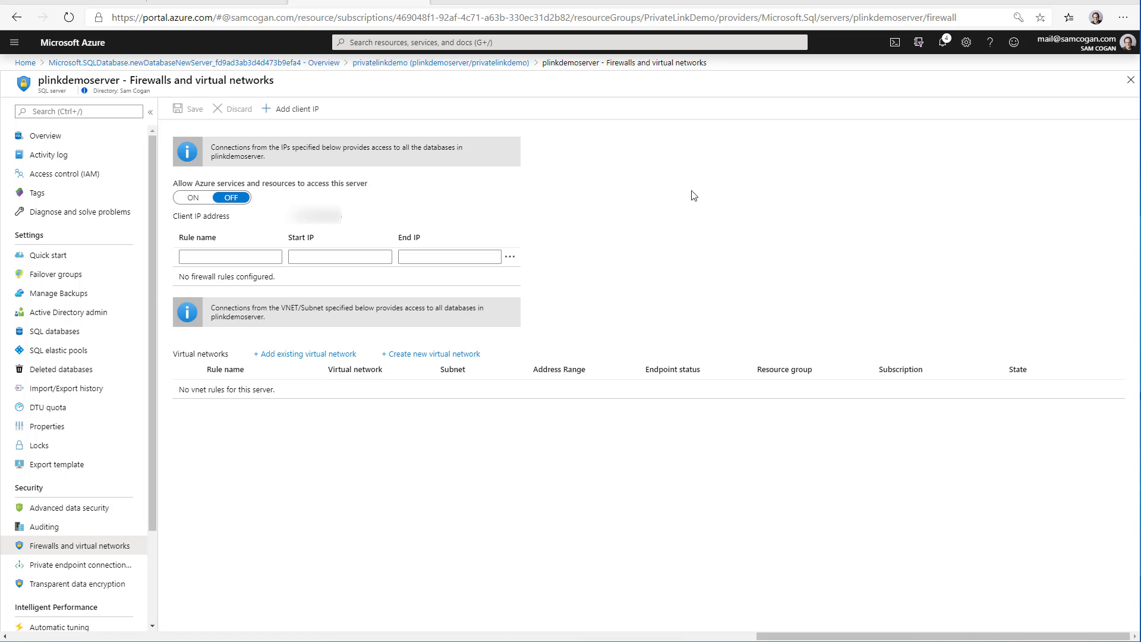
Step: Find the Private Link service in the portal and start building a private connection to a service
click(494, 42)
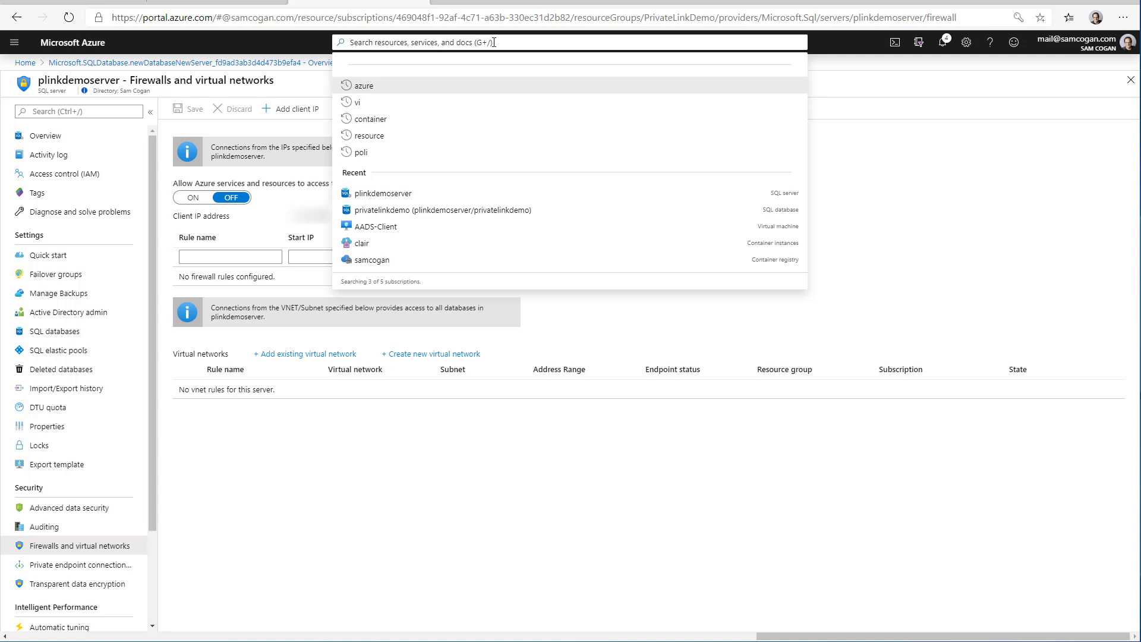
text(private l)
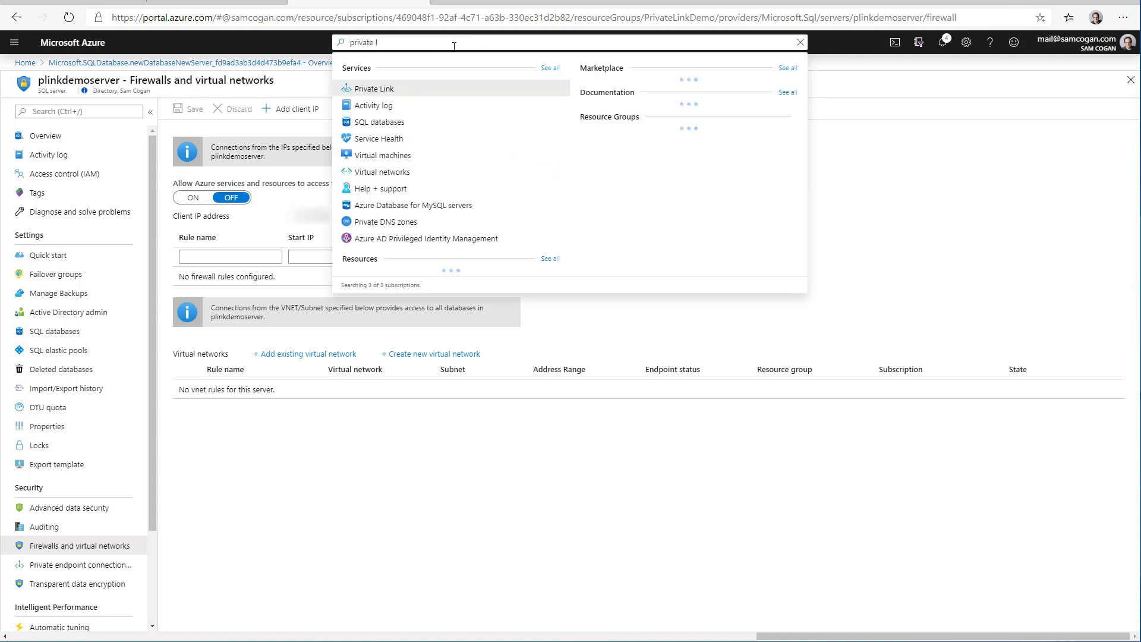
click(398, 89)
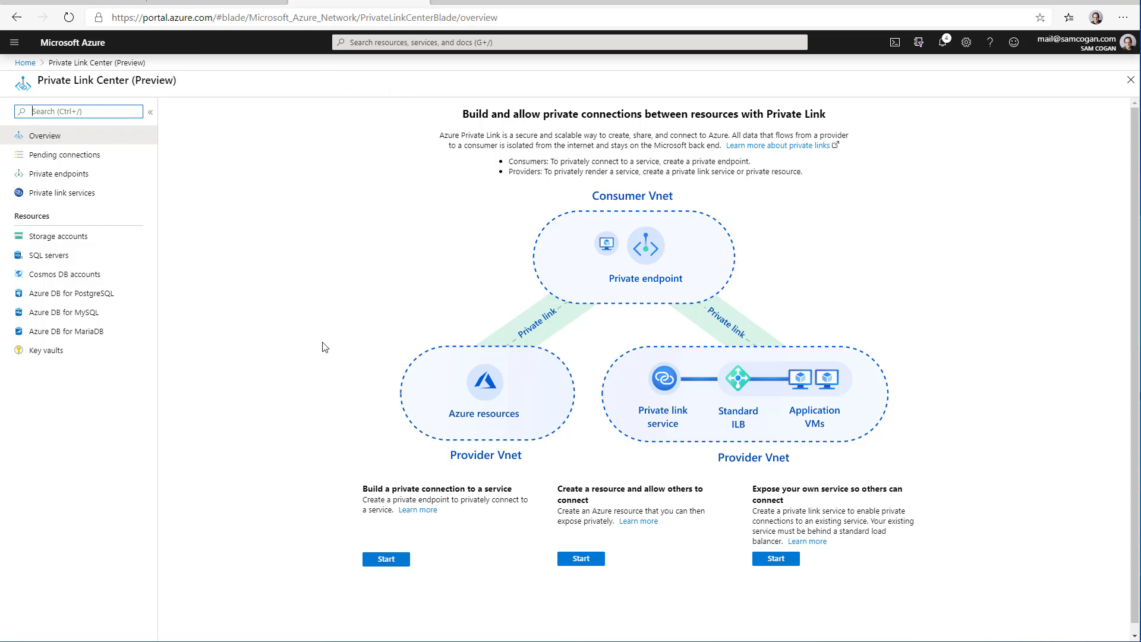
click(389, 562)
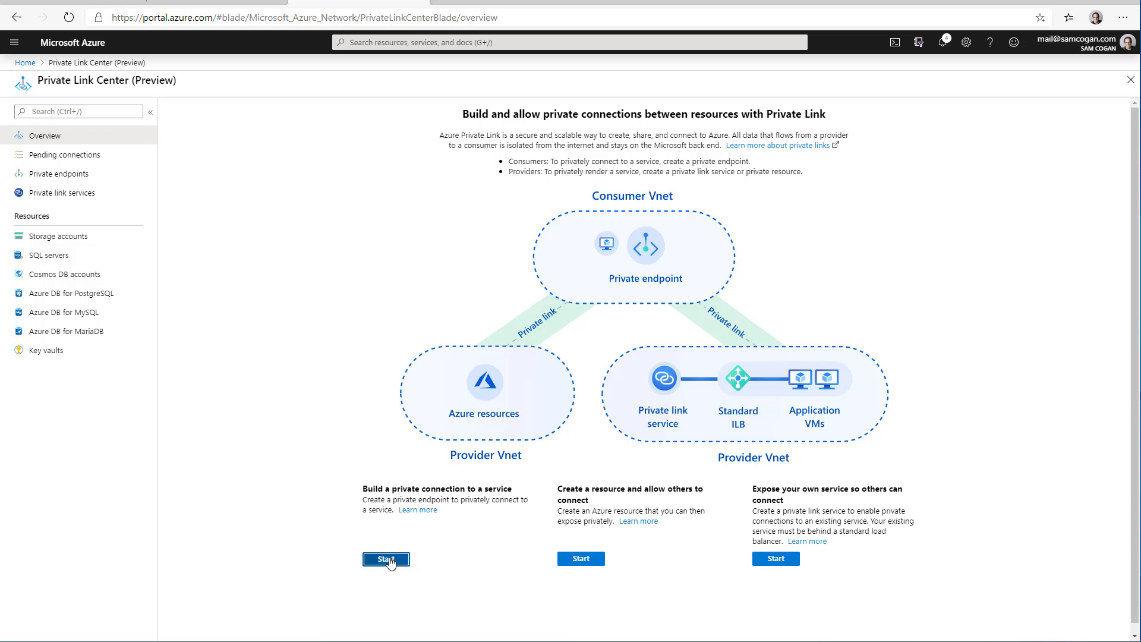
Step: Set the private endpoint's basics to resource group PrivateLinkDemo, name SQLPlinkDemo and region (Europe) West Europe, and continue to the resource settings
click(443, 219)
scroll(382, 339, down, 3)
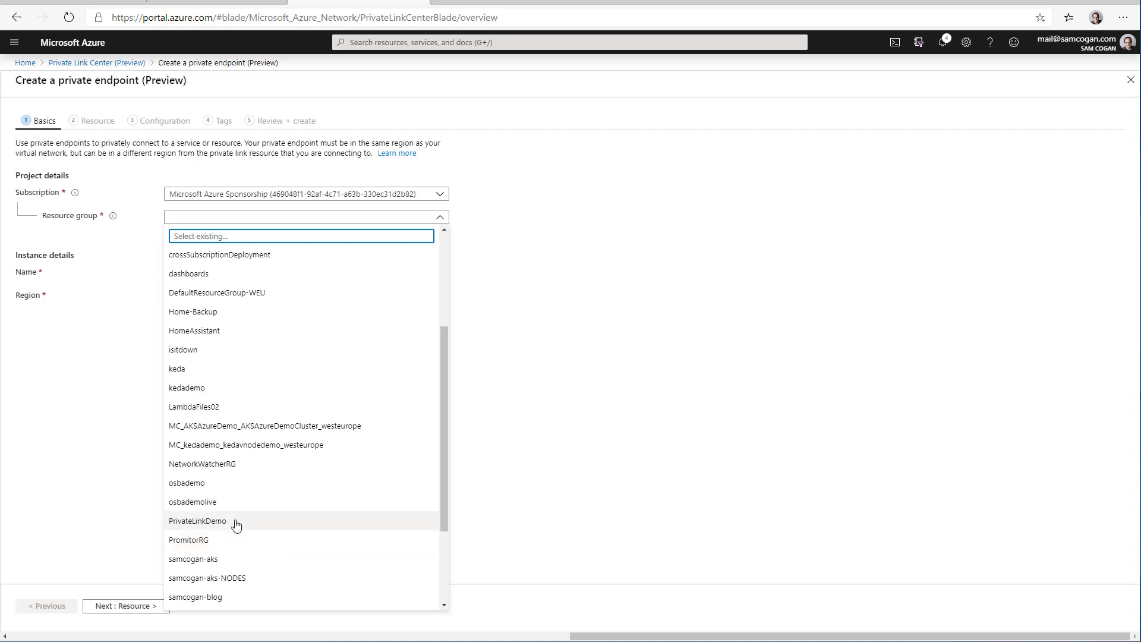
click(308, 521)
click(208, 274)
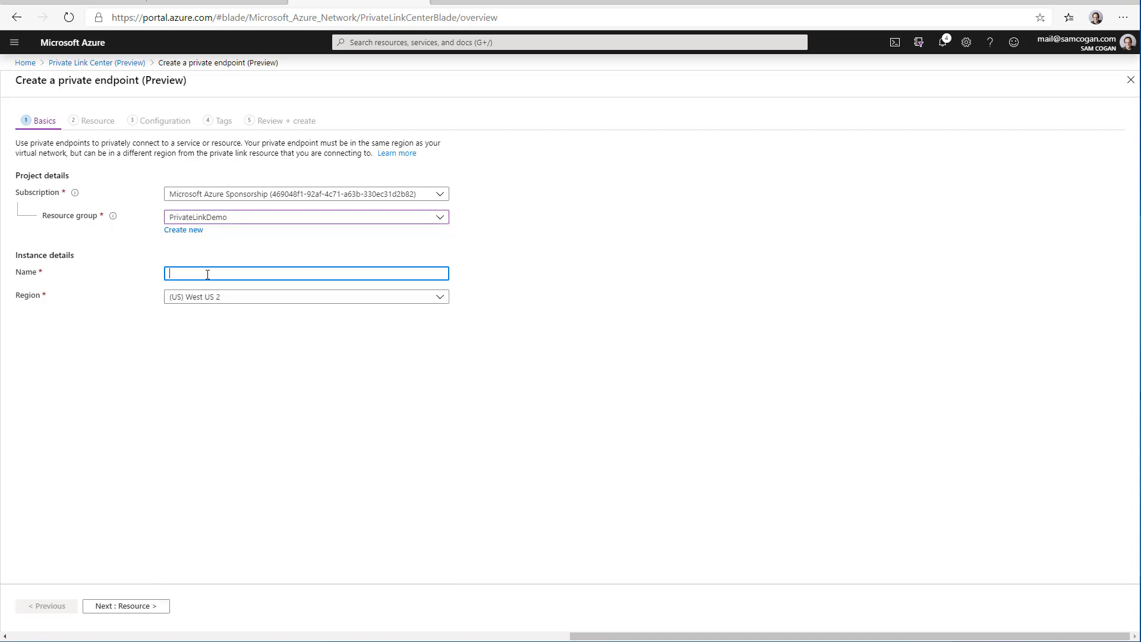
text(SQLPlinkDemo)
click(239, 296)
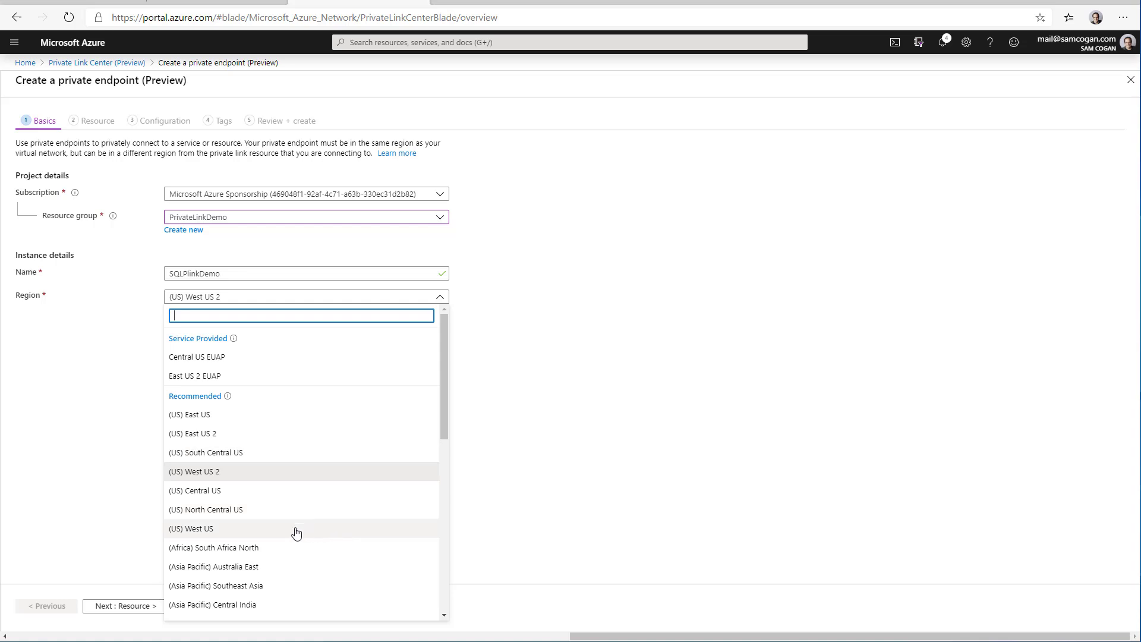
scroll(285, 542, down, 3)
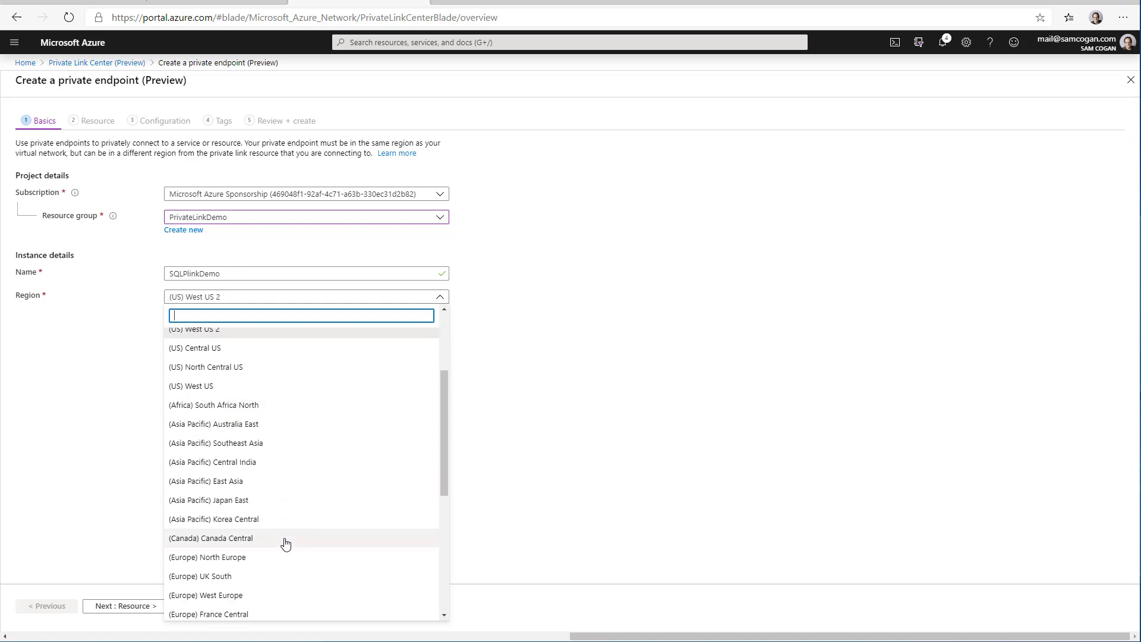
click(241, 594)
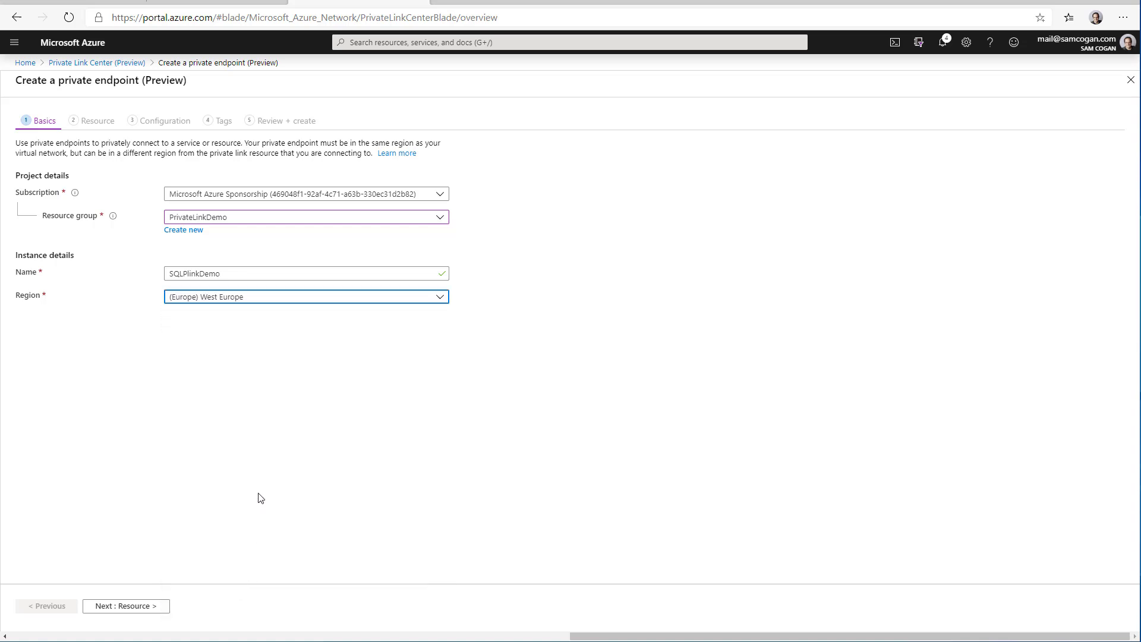
click(132, 608)
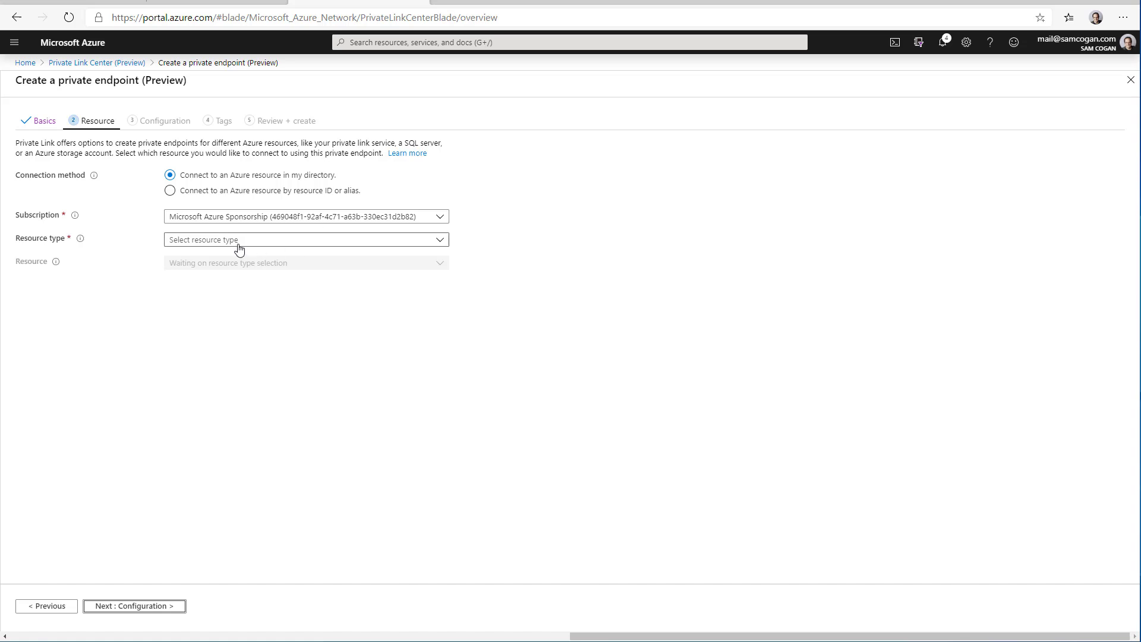
Step: Target the Microsoft.Sql/servers resource plinkdemoserver with sub-resource sqlServer, and continue to the endpoint's configuration
click(198, 241)
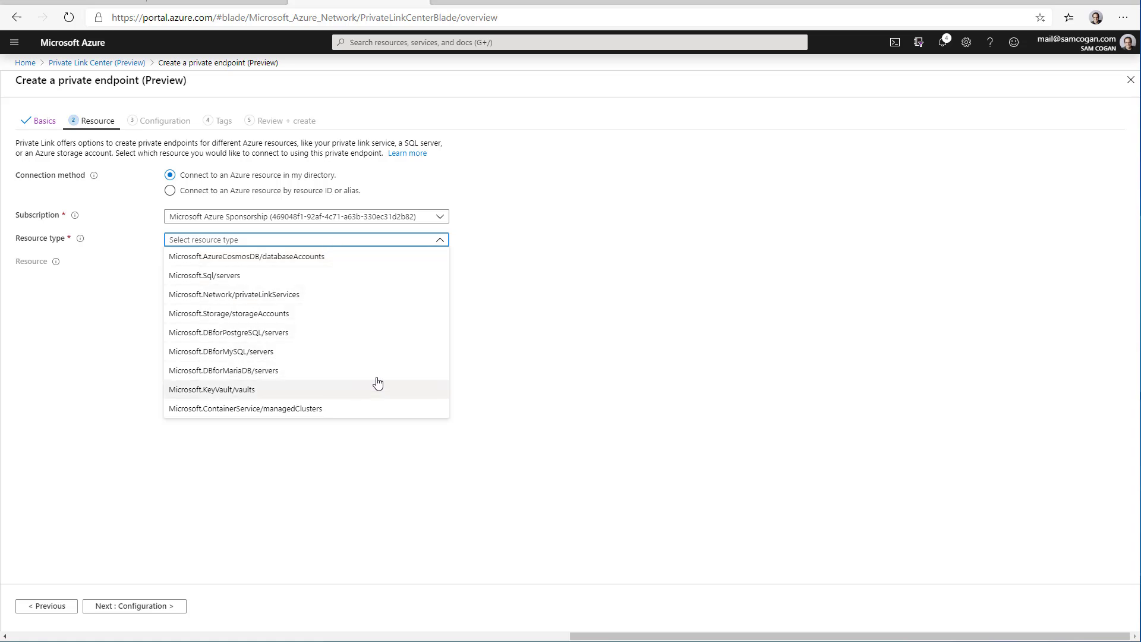
click(199, 277)
click(262, 266)
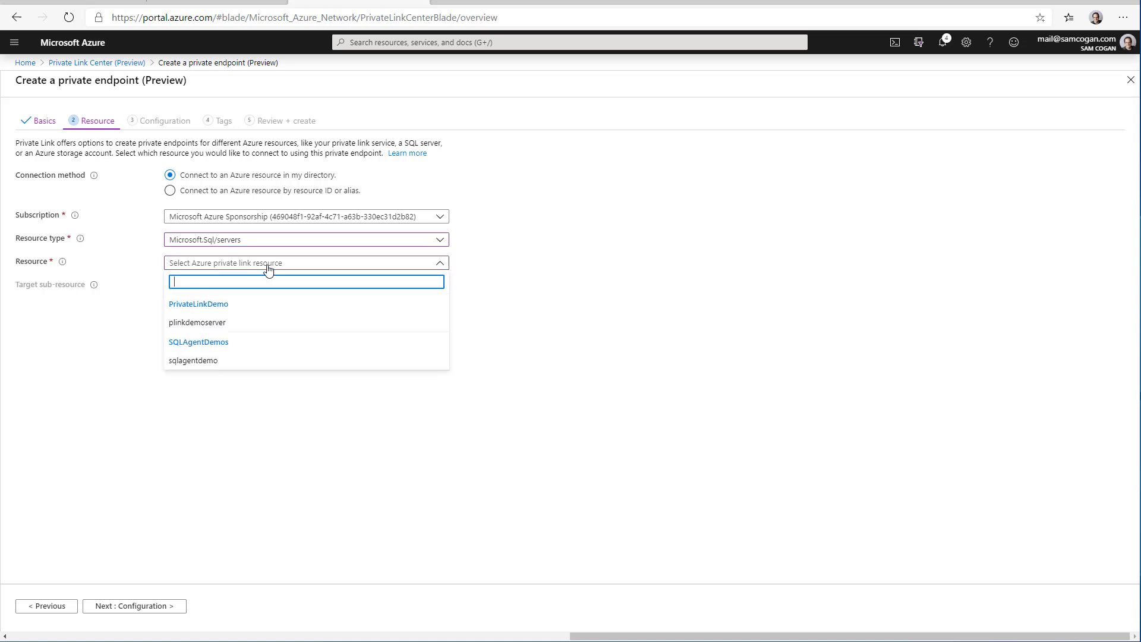
click(220, 324)
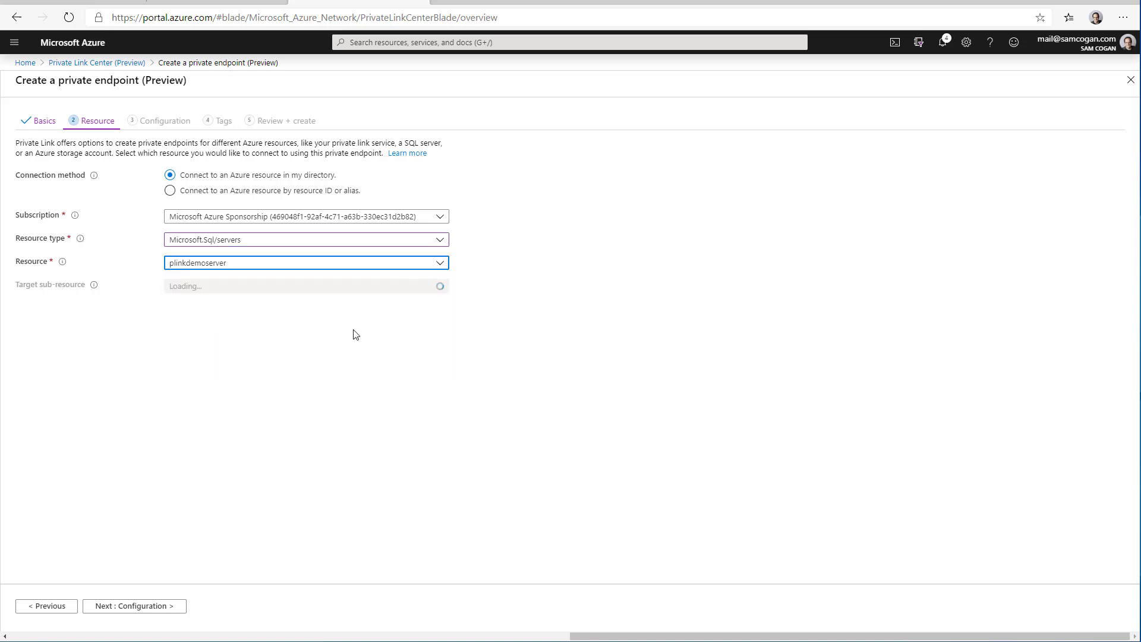
click(199, 286)
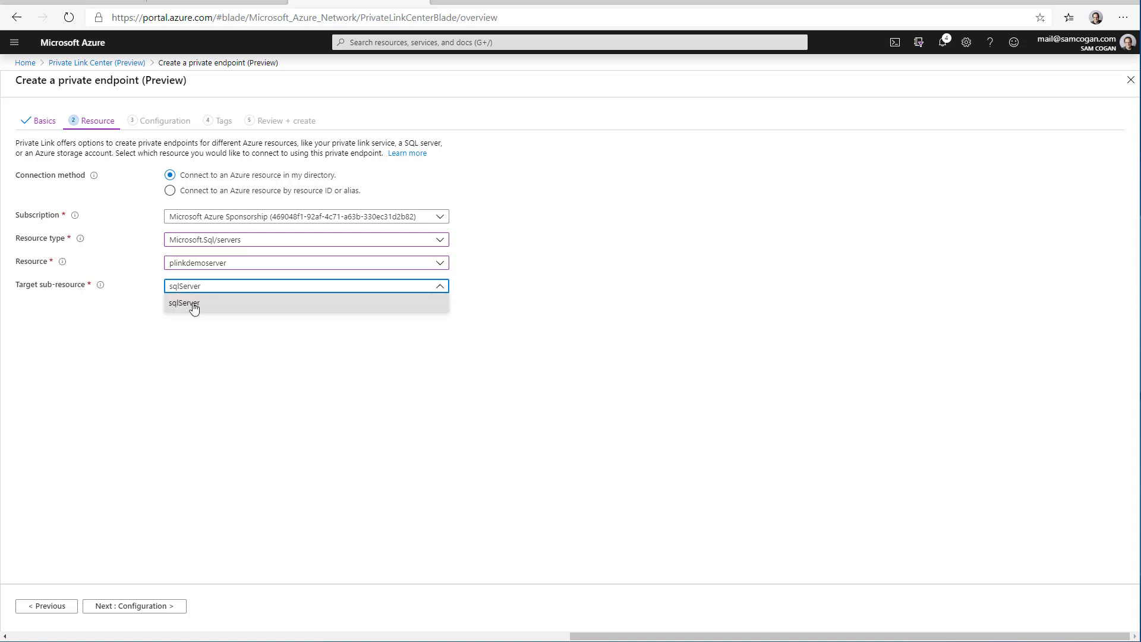
click(190, 305)
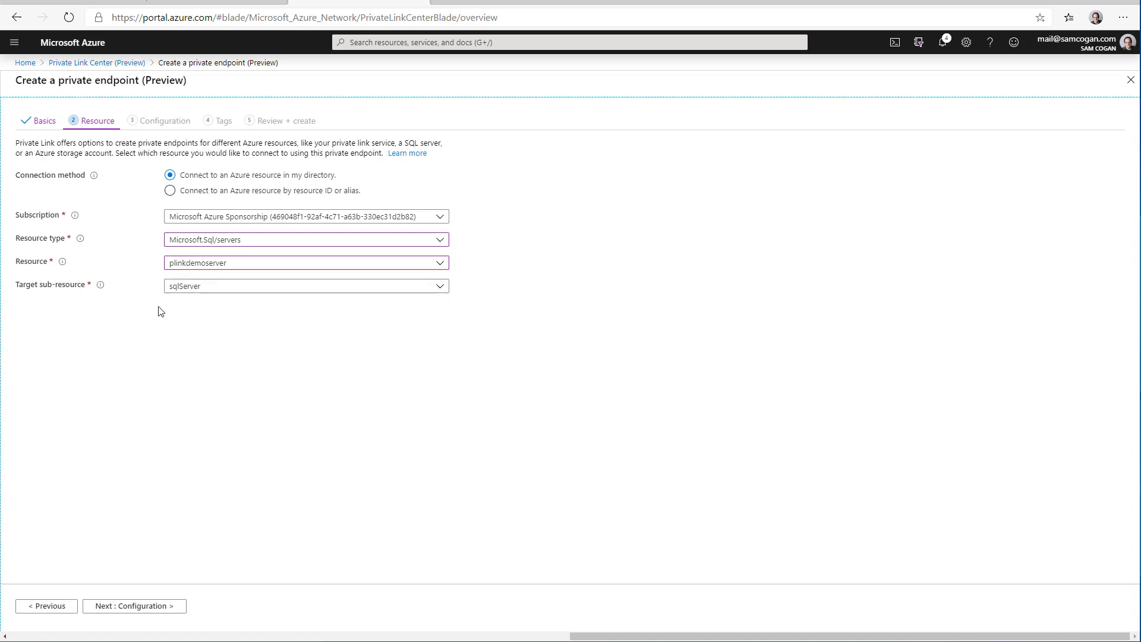
click(135, 606)
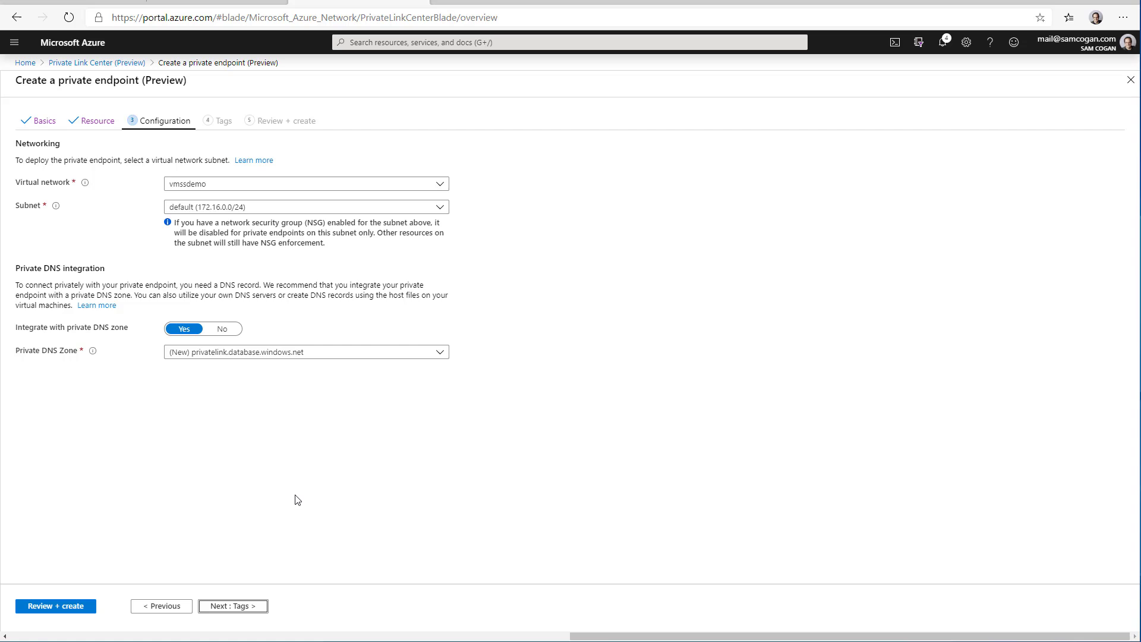
Step: Place the private endpoint in the domain-services-vnet virtual network on client-subnet (10.0.1.0/24)
click(331, 192)
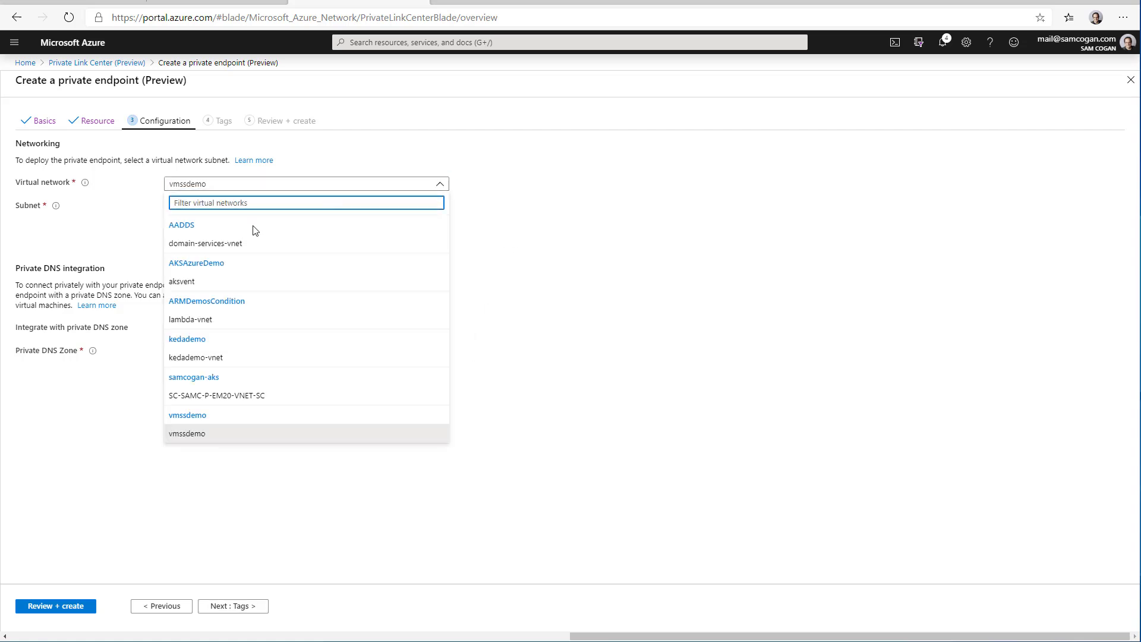
click(232, 245)
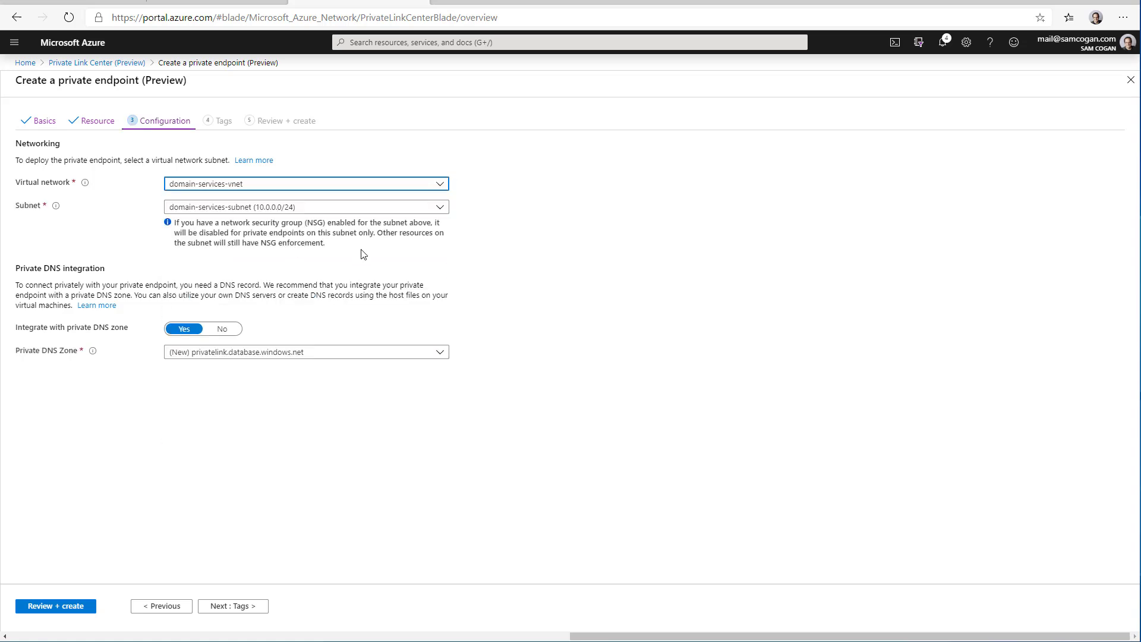
click(248, 207)
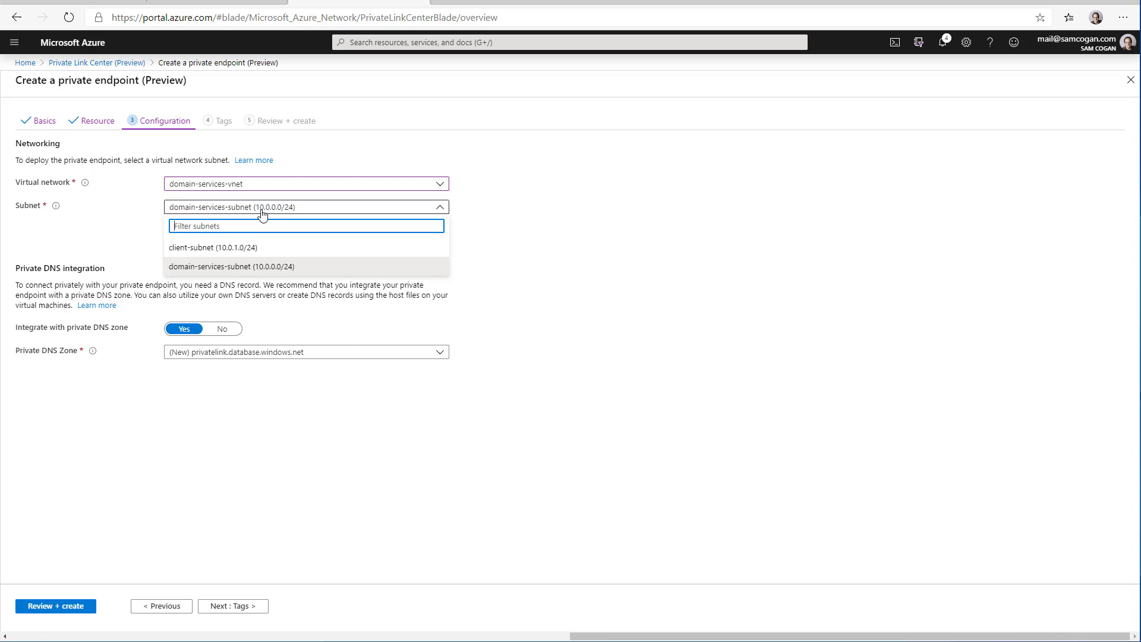
click(214, 250)
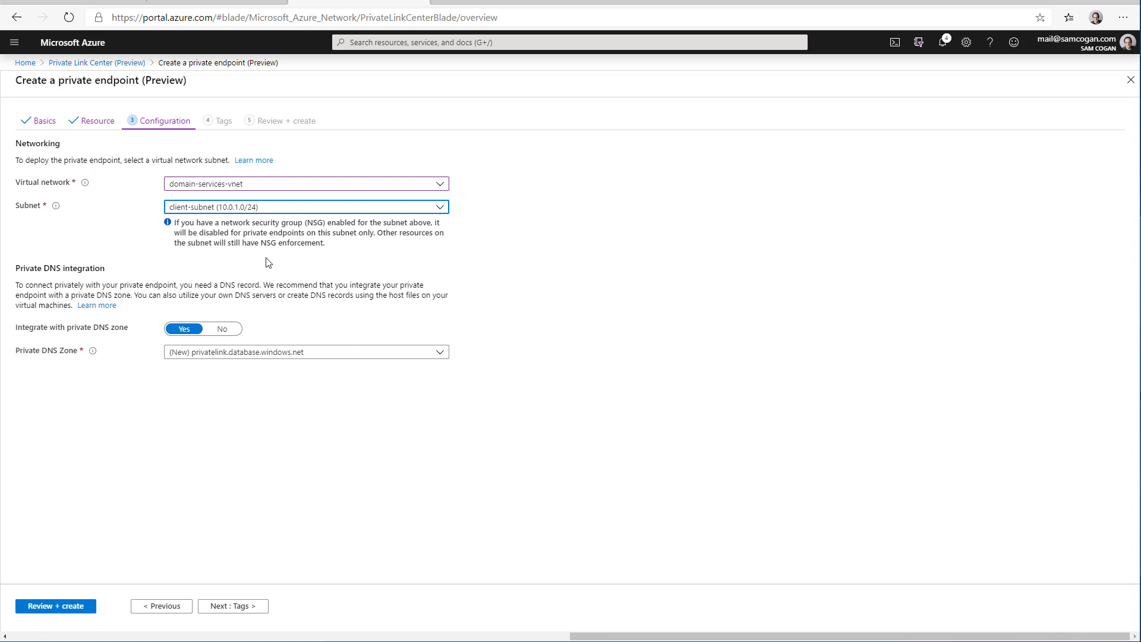
click(238, 266)
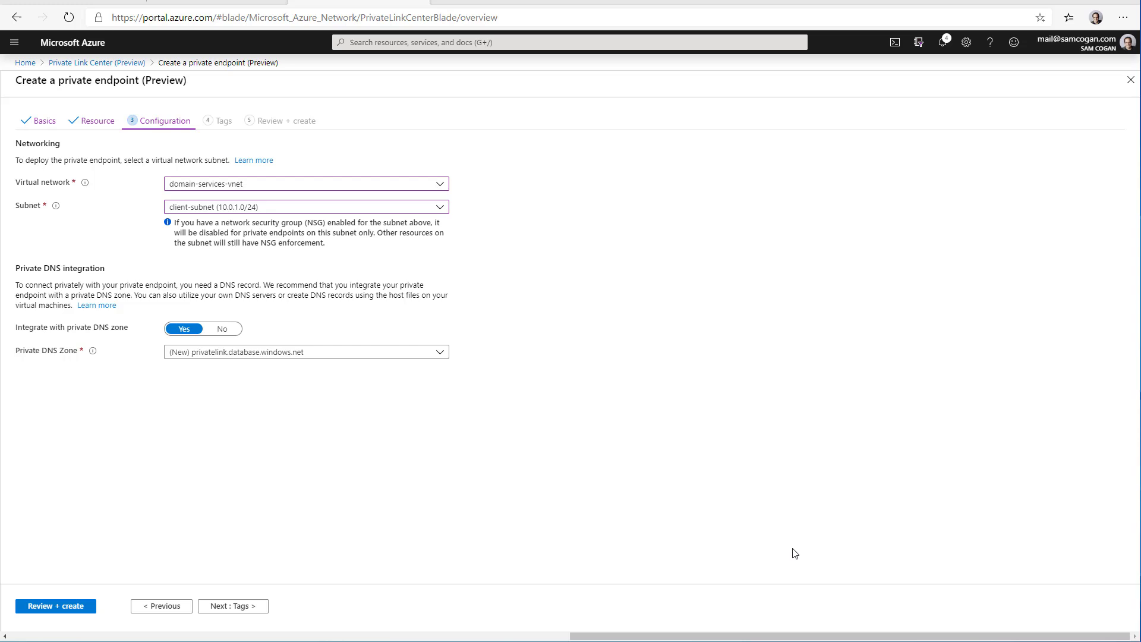
Step: Set private DNS zone integration to Yes, leave the tags empty, and create the private endpoint
click(221, 332)
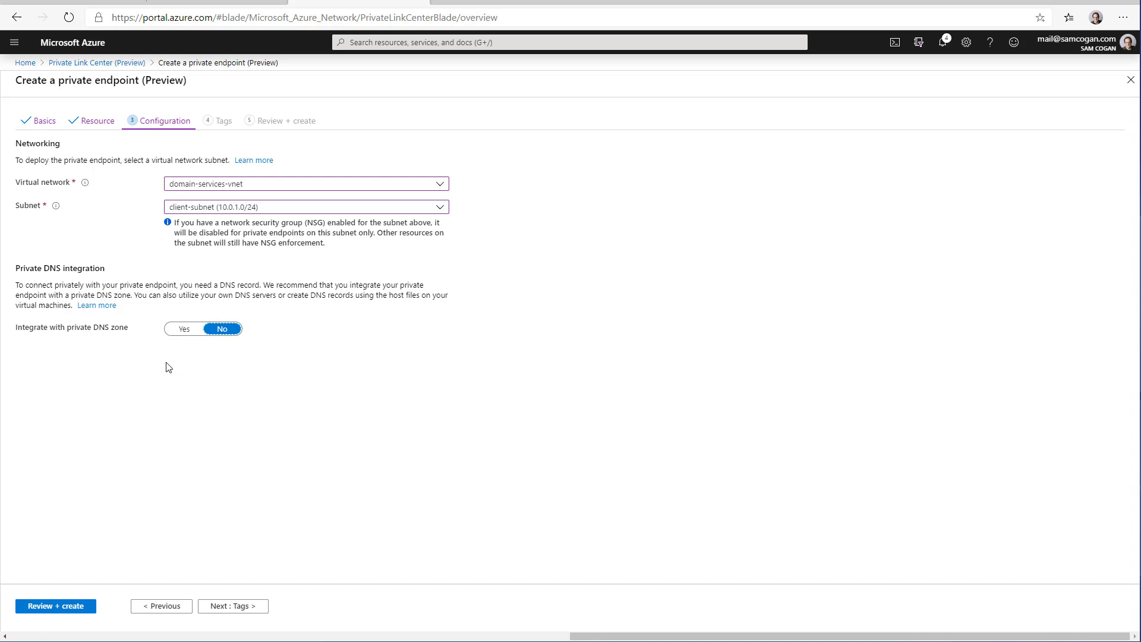
click(180, 333)
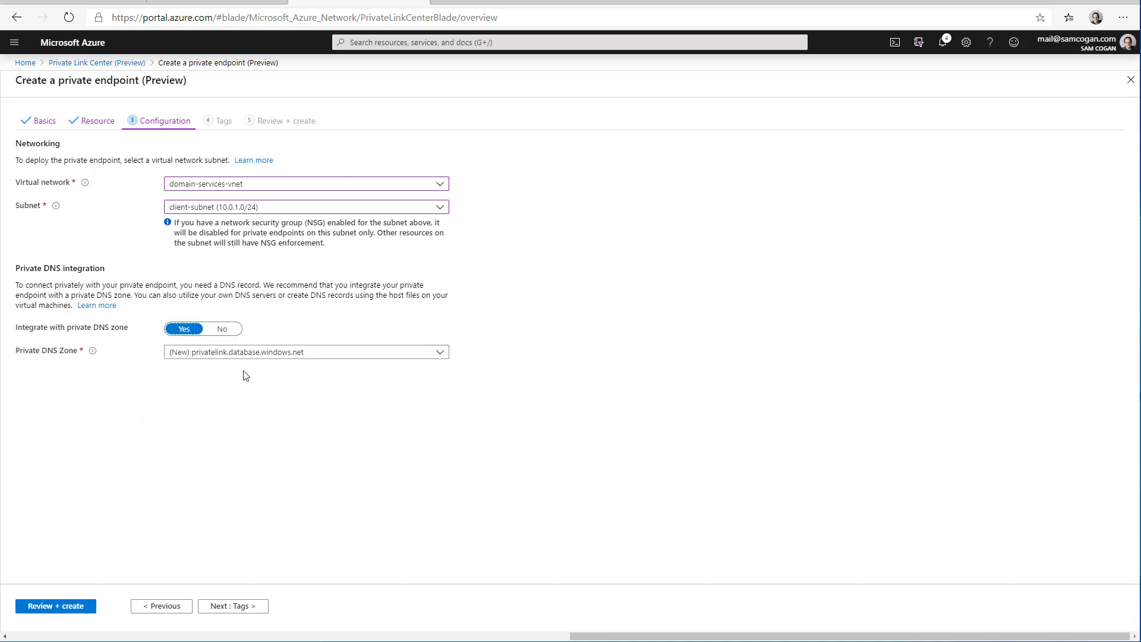
click(237, 607)
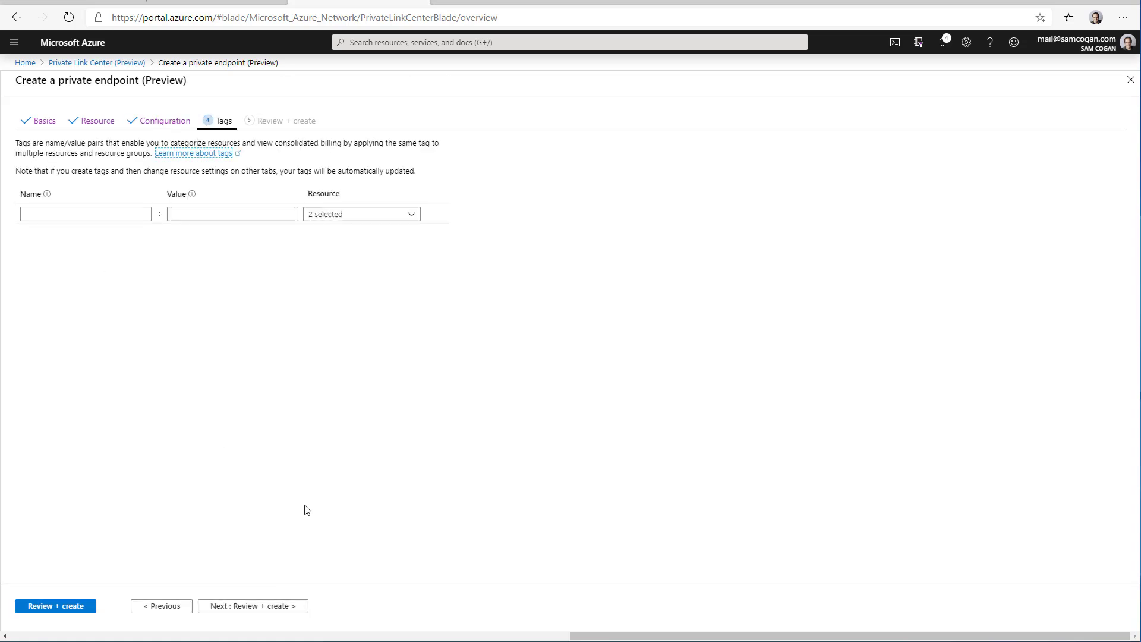
click(246, 605)
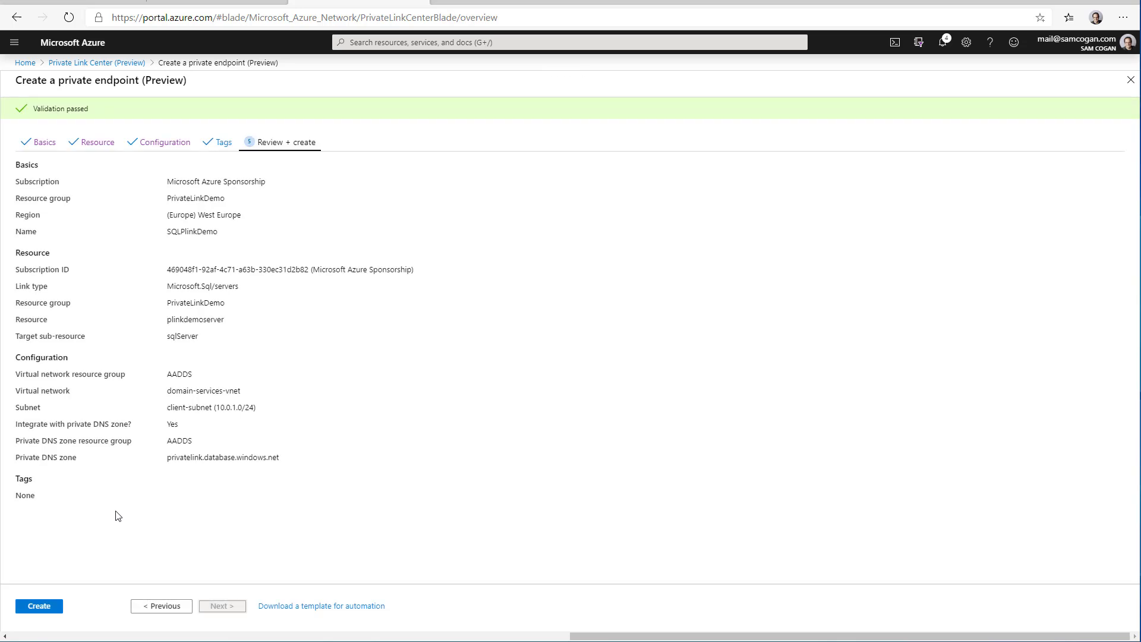
click(40, 606)
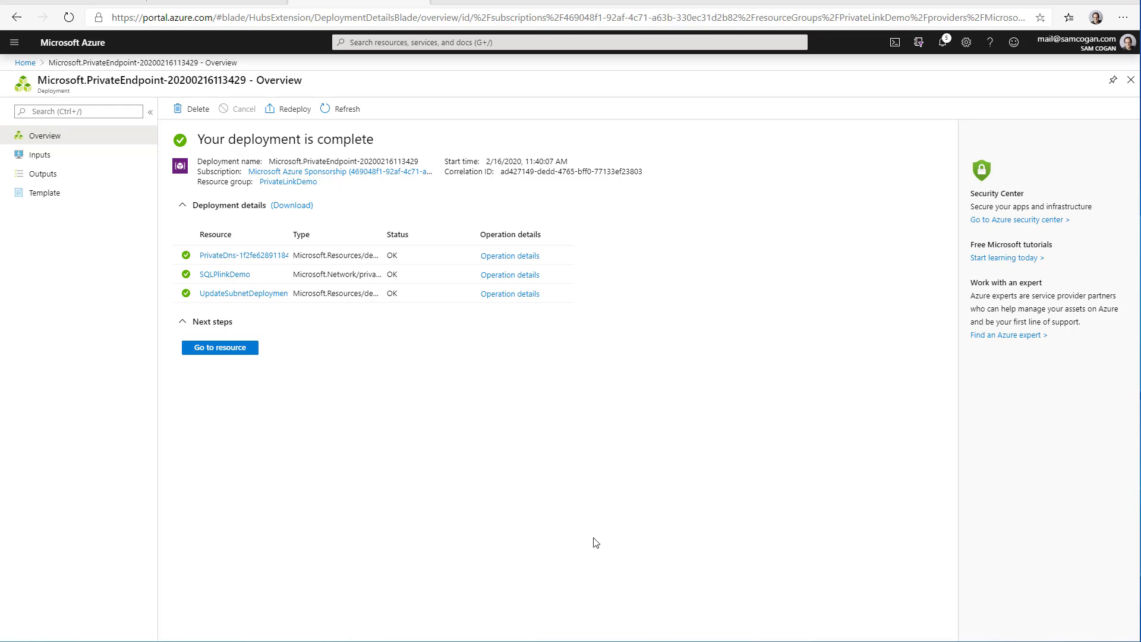
Step: Inspect the endpoint's network interface in the PrivateLinkDemo resource group and the privatelink.database.windows.net private DNS zone in the aadds group
click(297, 183)
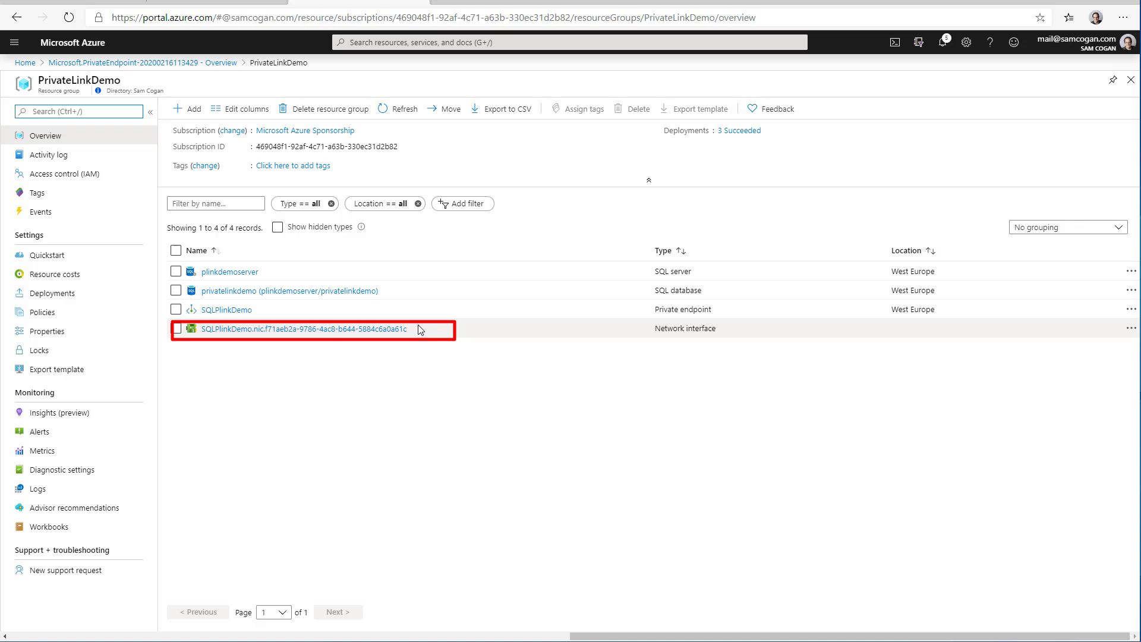
click(274, 329)
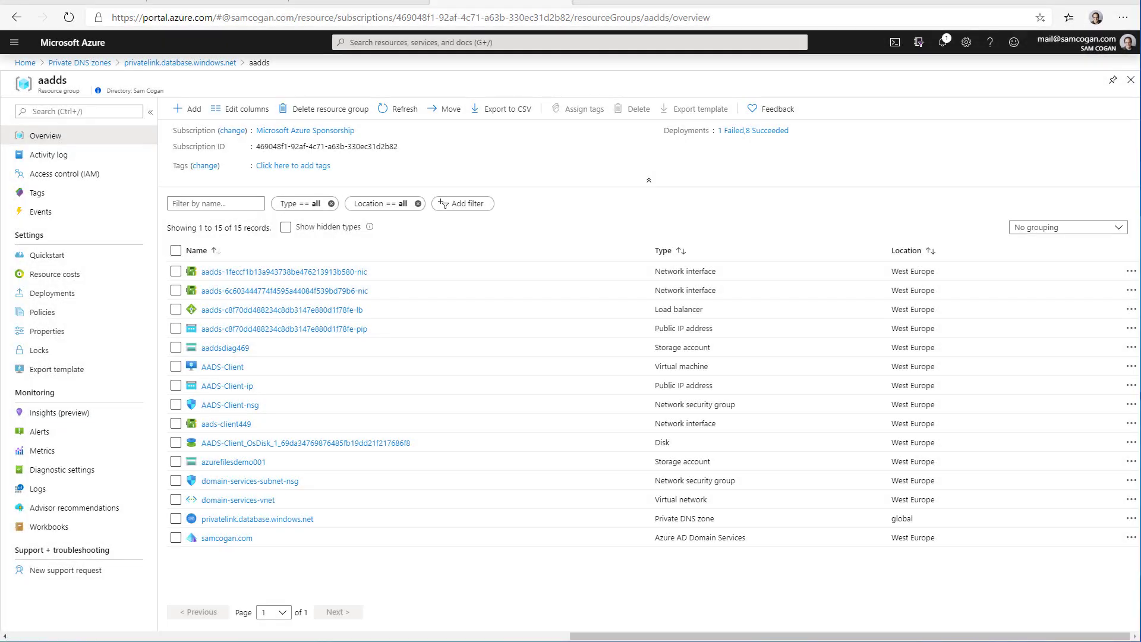
click(287, 519)
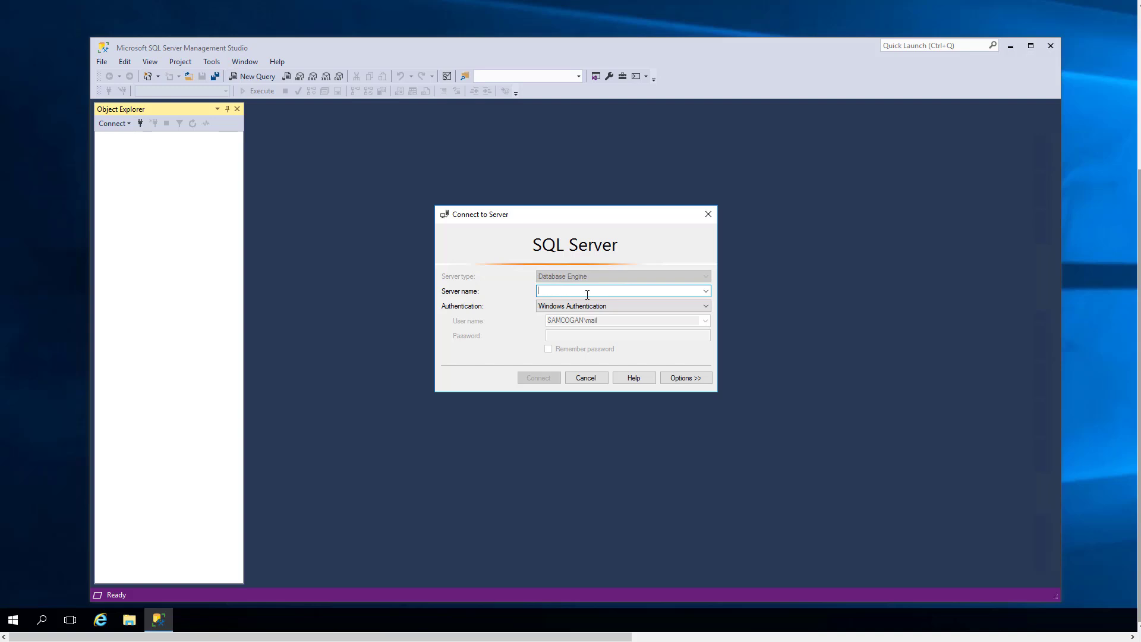
Step: In SQL Server Management Studio, connect to plinkdemoserver.database.windows.net using SQL Server Authentication, login scadmin and the account password, and expand its databases
text(plinkdemoserver.database.windows.net)
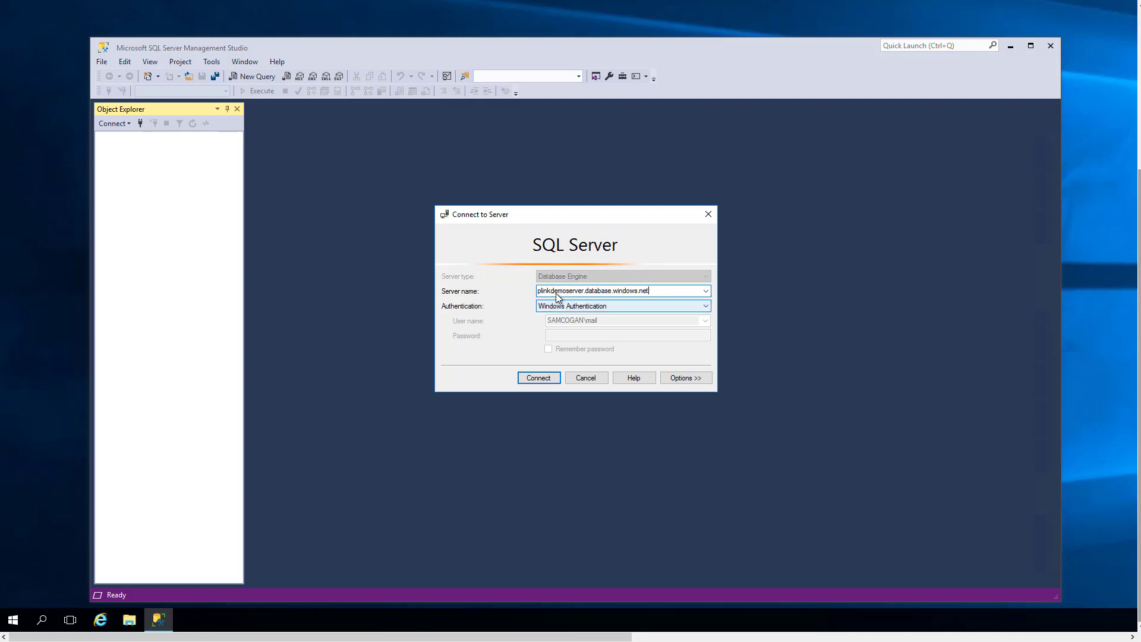
click(574, 306)
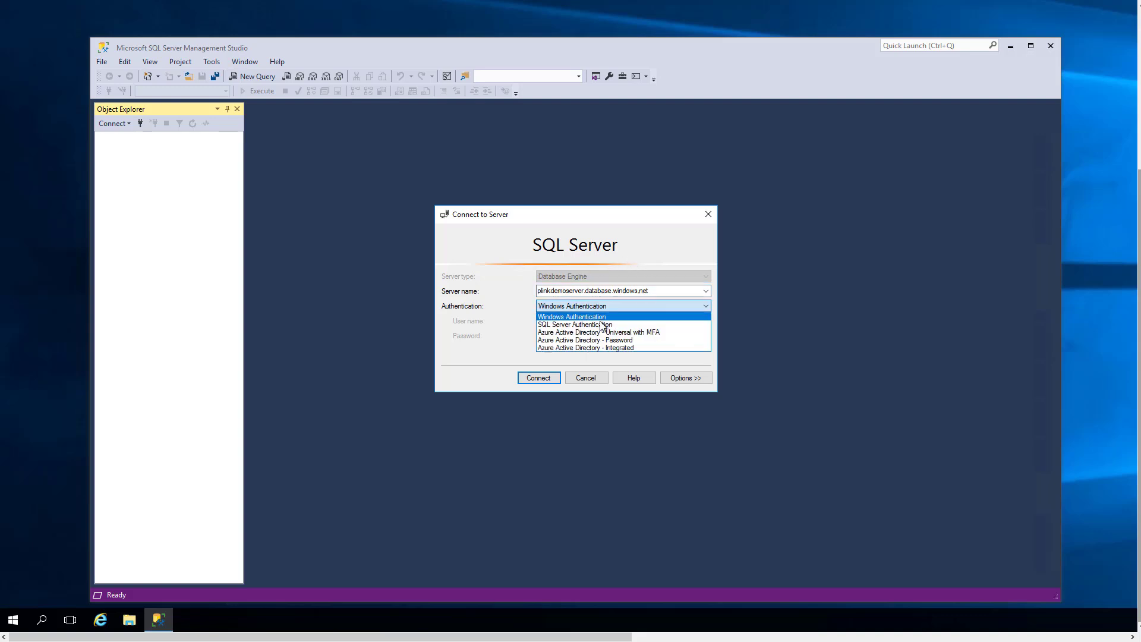
click(602, 325)
click(568, 322)
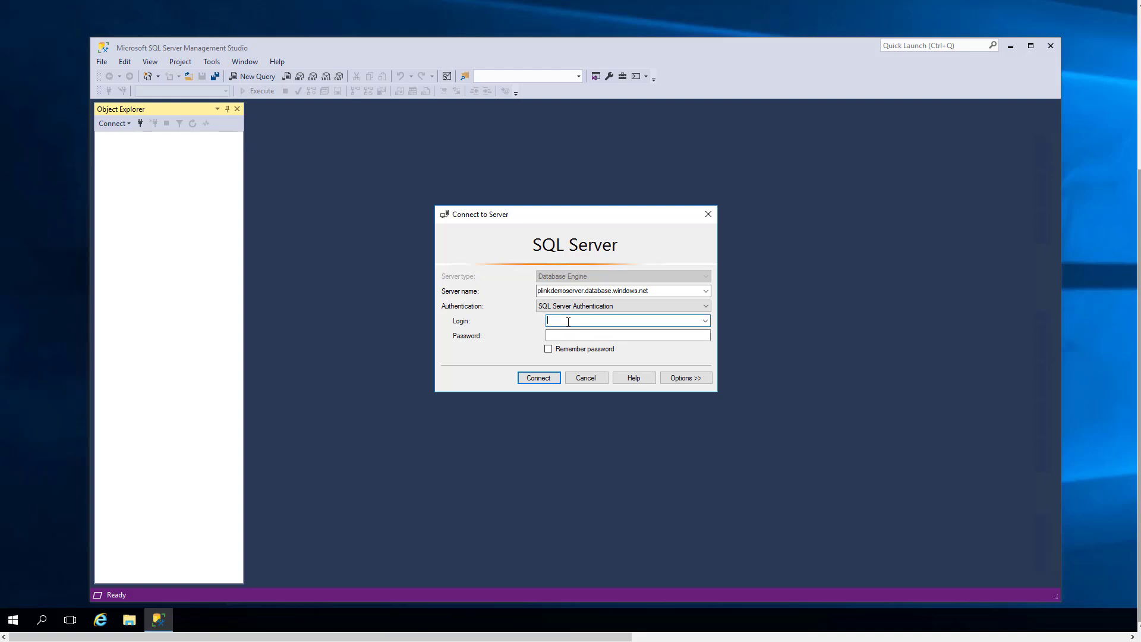
text(scadmin)
key(Tab)
text(*)
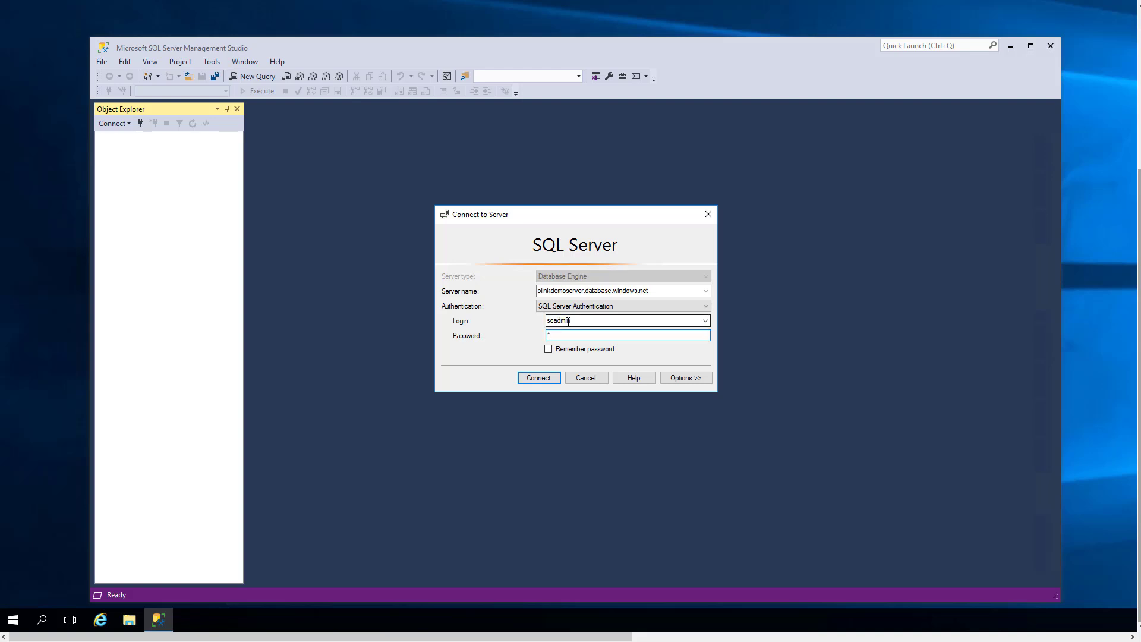
text(***********)
key(Return)
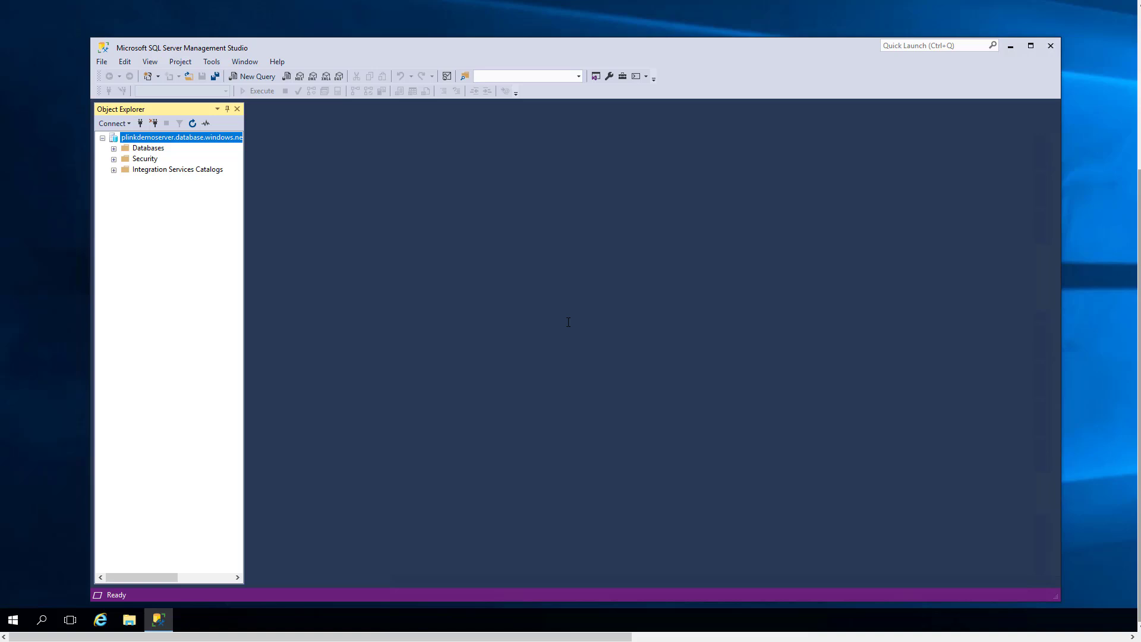
click(113, 149)
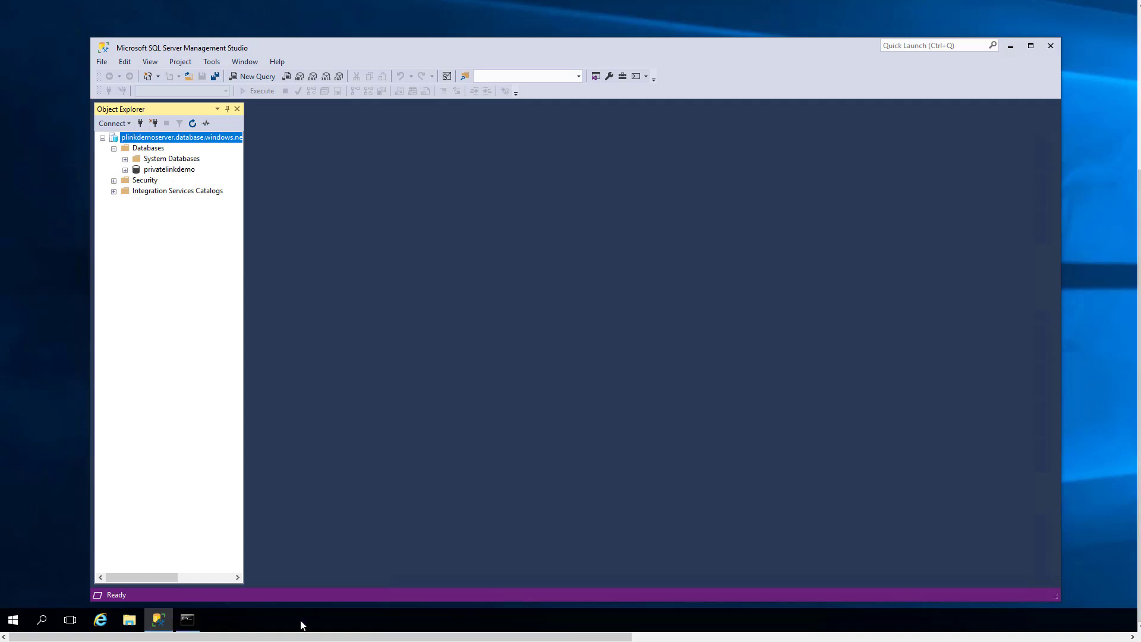
Step: Switch to Command Prompt and ping plinkdemoserver.database.windows.net to check its name resolution
click(198, 624)
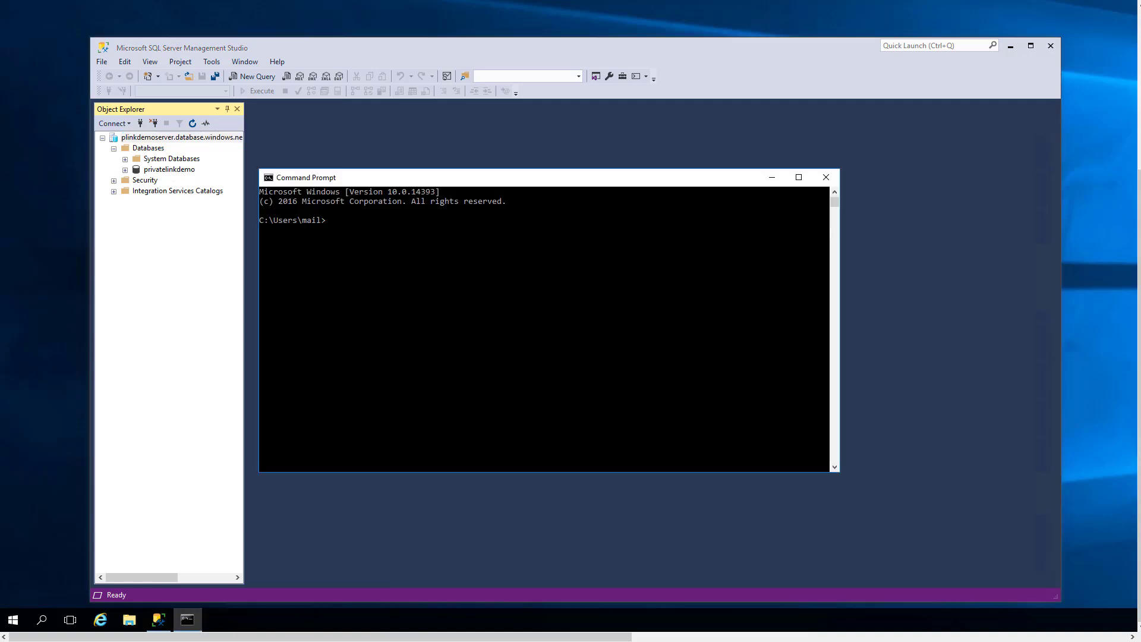
text(ping)
text(plinkdemoserver.database.windows.net)
key(Return)
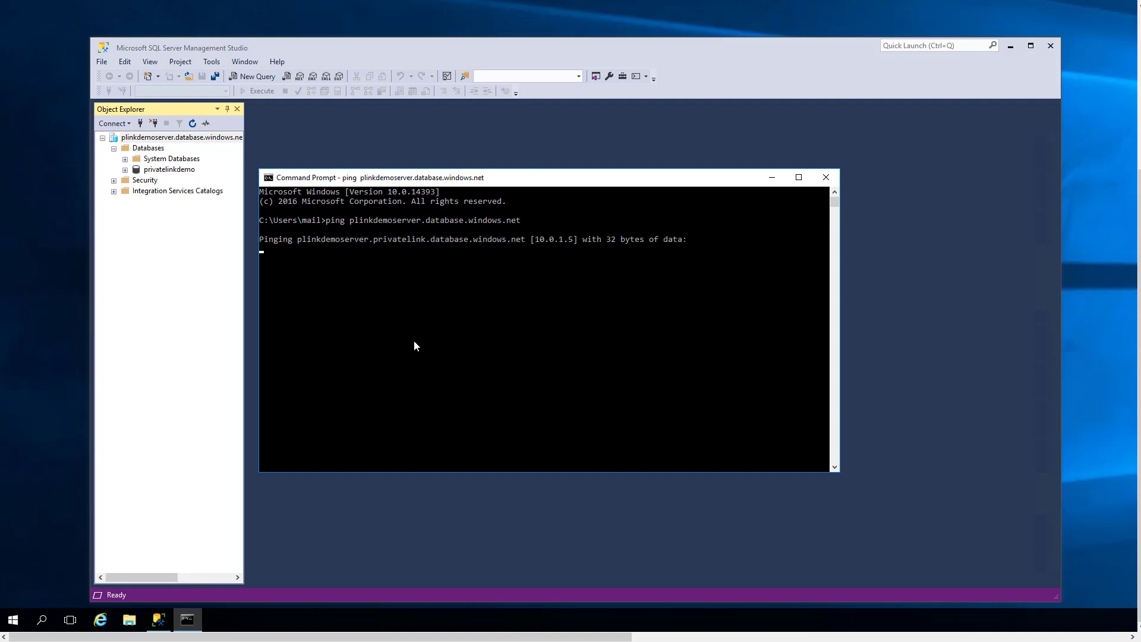